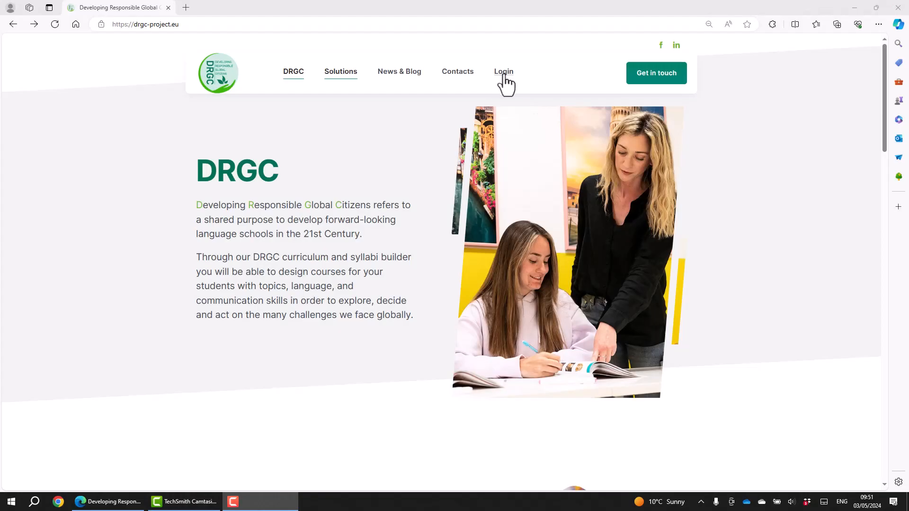
# Open the DRGC site's login page and log in with the prefilled credentials
pyautogui.click(503, 75)
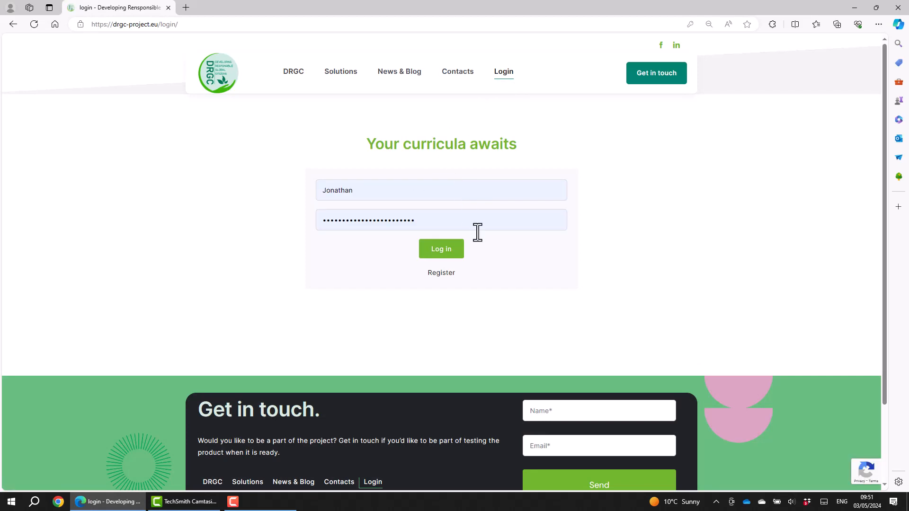
pyautogui.click(441, 251)
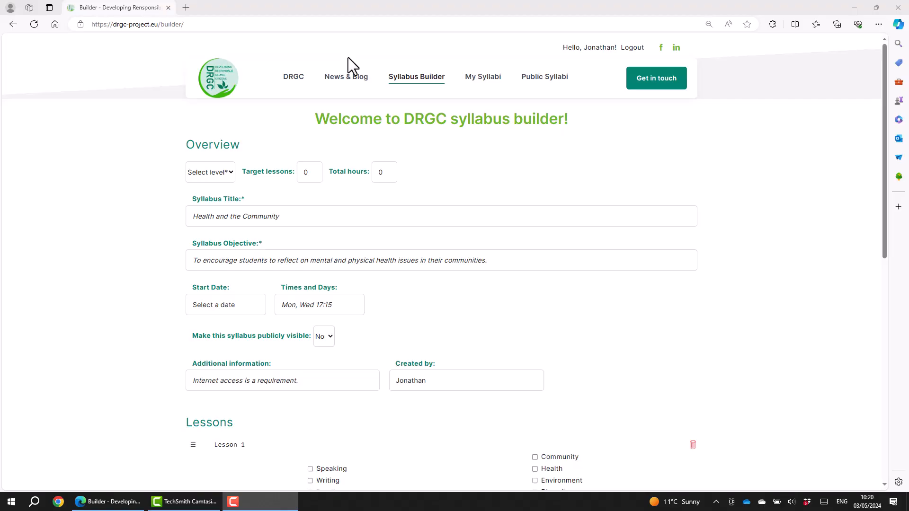
# Set the syllabus level to B2, with 6 target lessons and 9 total hours
pyautogui.click(232, 171)
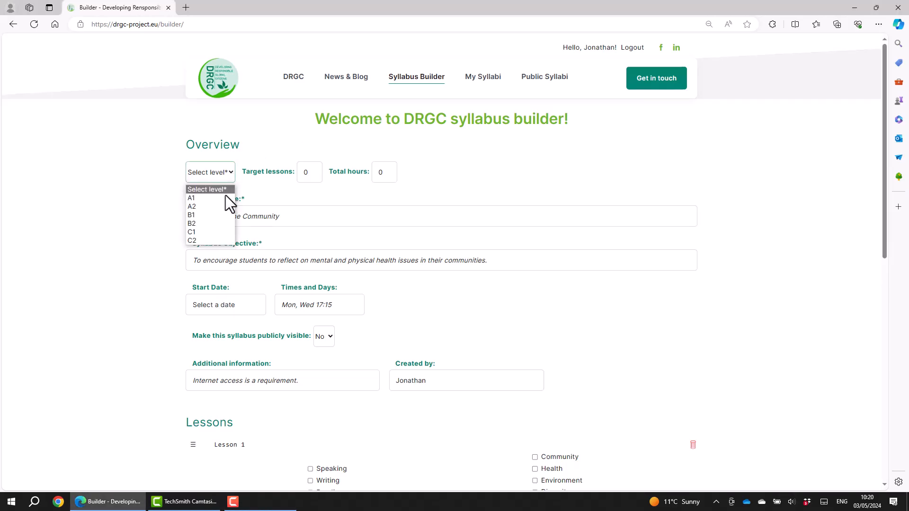
pyautogui.click(214, 223)
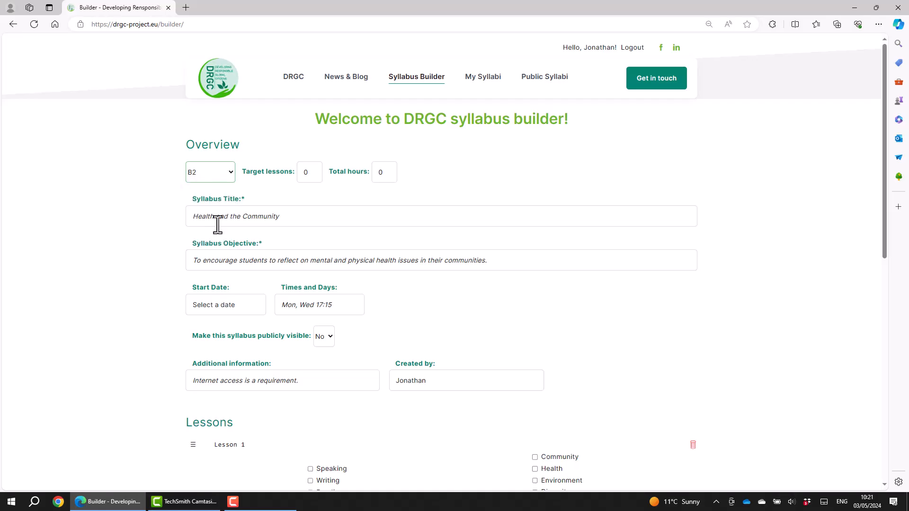
pyautogui.click(309, 173)
pyautogui.click(384, 174)
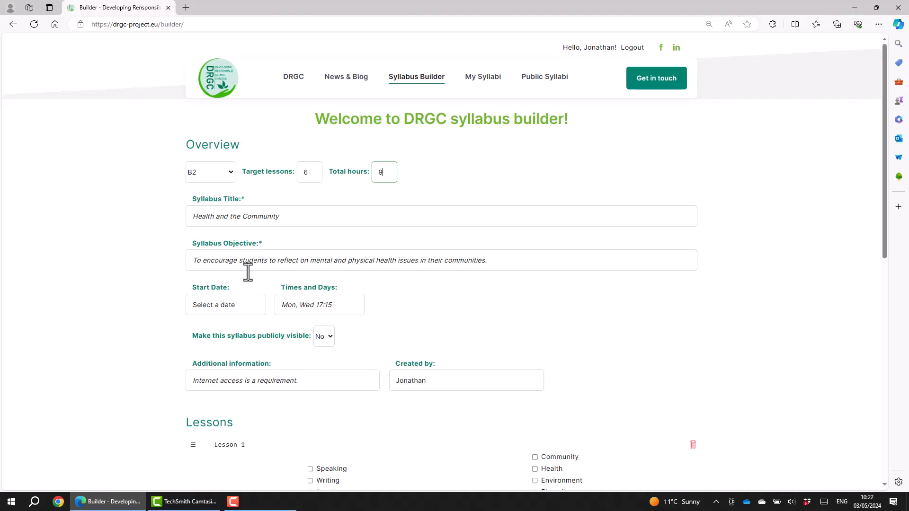
# Set the syllabus start date to 25-05-2024 and its times and days to "Saturday 10.00"
pyautogui.click(241, 307)
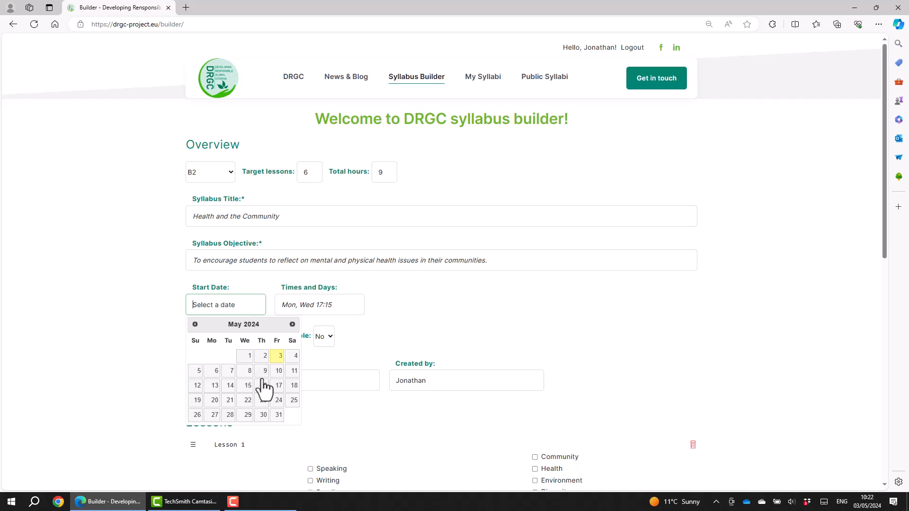
pyautogui.click(294, 401)
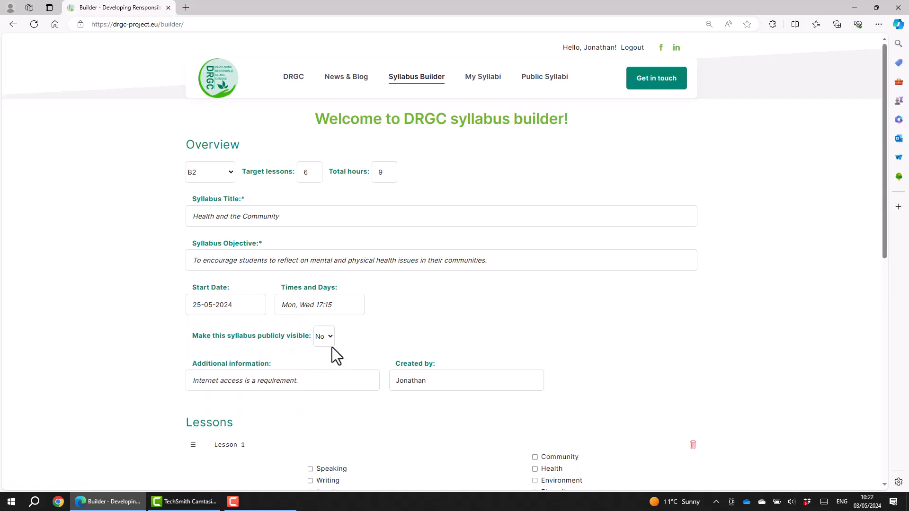
pyautogui.click(342, 307)
pyautogui.write('Saturd')
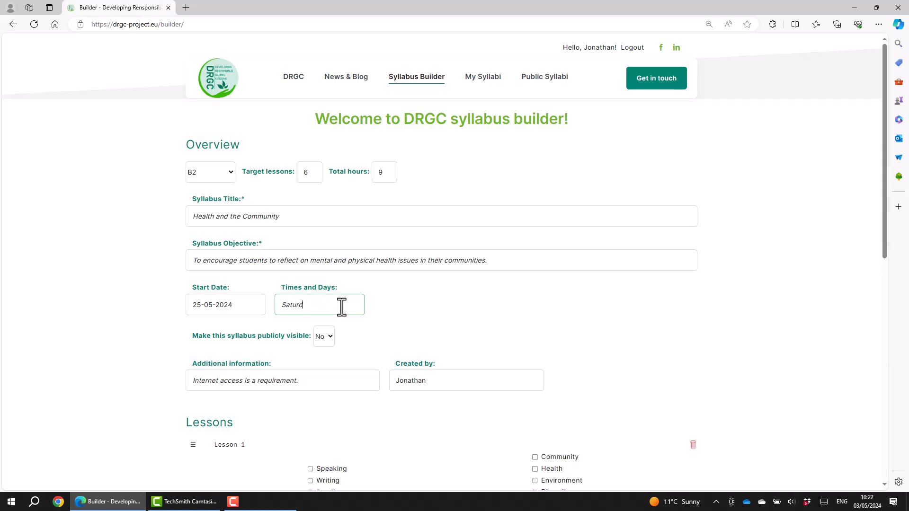
pyautogui.write('ay')
pyautogui.write('10.00')
pyautogui.click(370, 325)
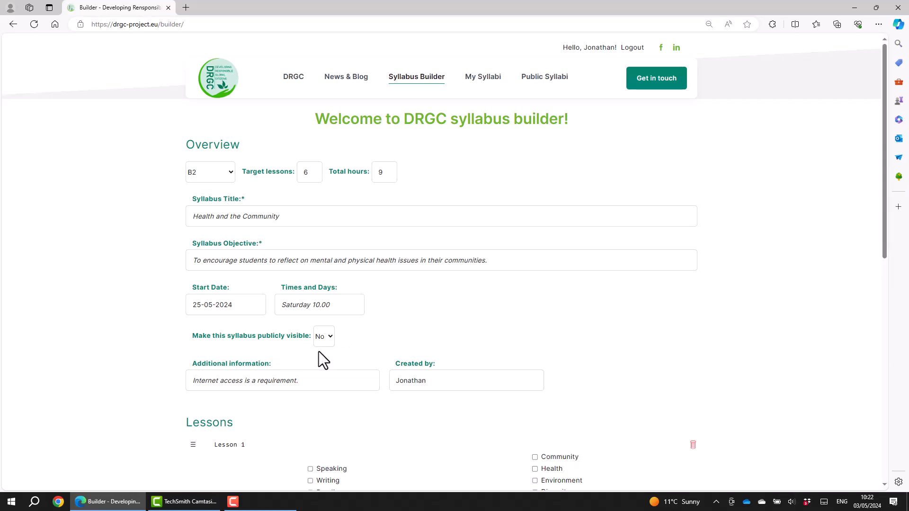
# Make the syllabus publicly visible by setting that option to Yes
pyautogui.click(329, 336)
pyautogui.click(326, 361)
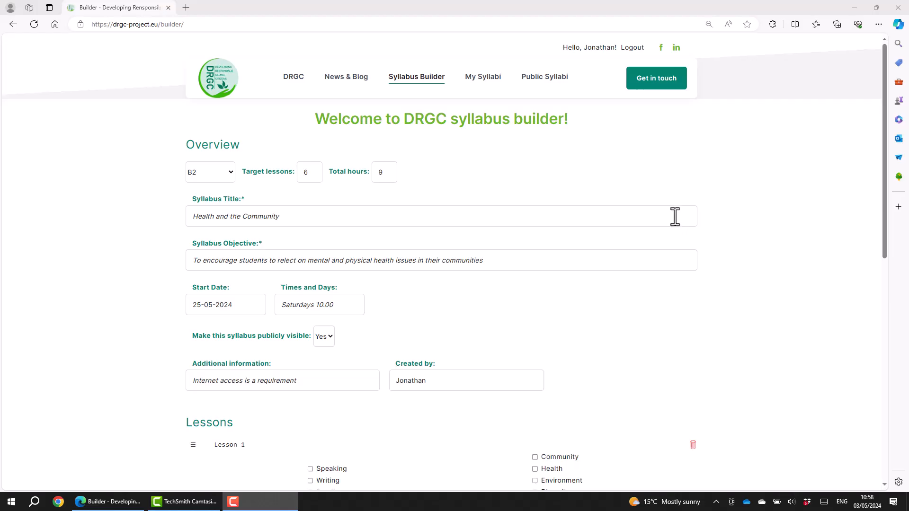
# Choose Speaking, Reading and Listening as the skills for Lesson 1
pyautogui.scroll(-3, 675, 218)
pyautogui.scroll(-2, 675, 217)
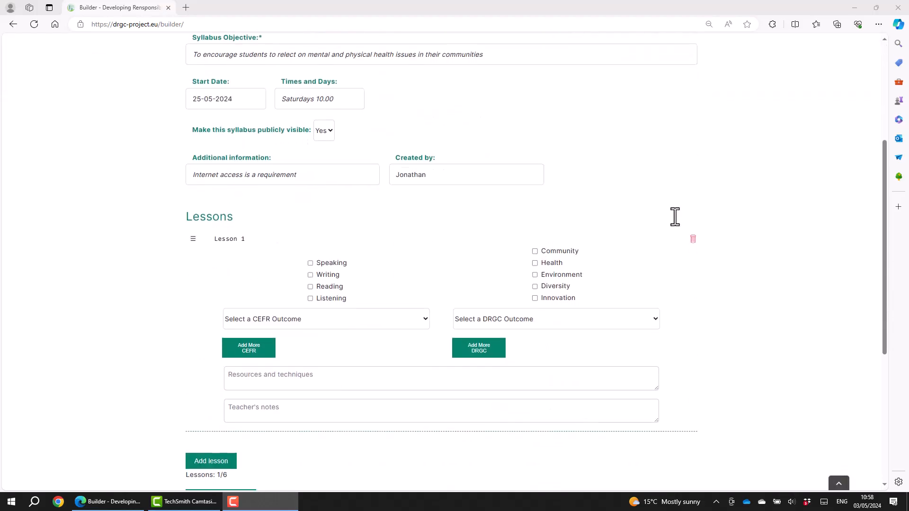
pyautogui.scroll(-2, 675, 216)
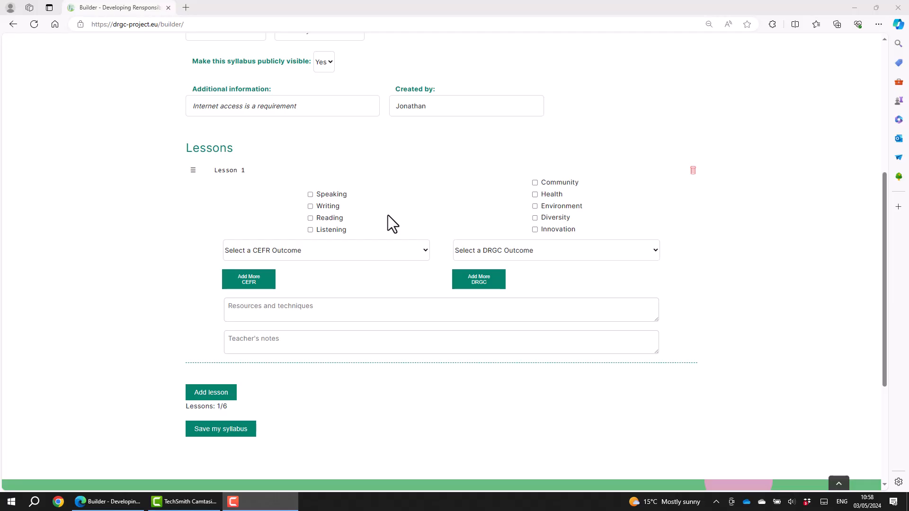
pyautogui.click(311, 194)
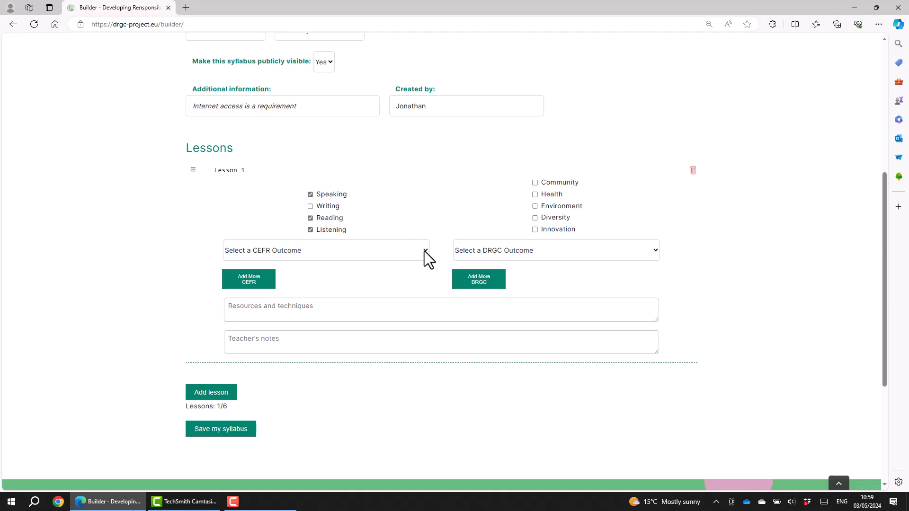
# Add two CEFR outcomes to Lesson 1: expressing opinions and preferences, and "I can understand simple descriptions of a problem or issue."
pyautogui.click(424, 250)
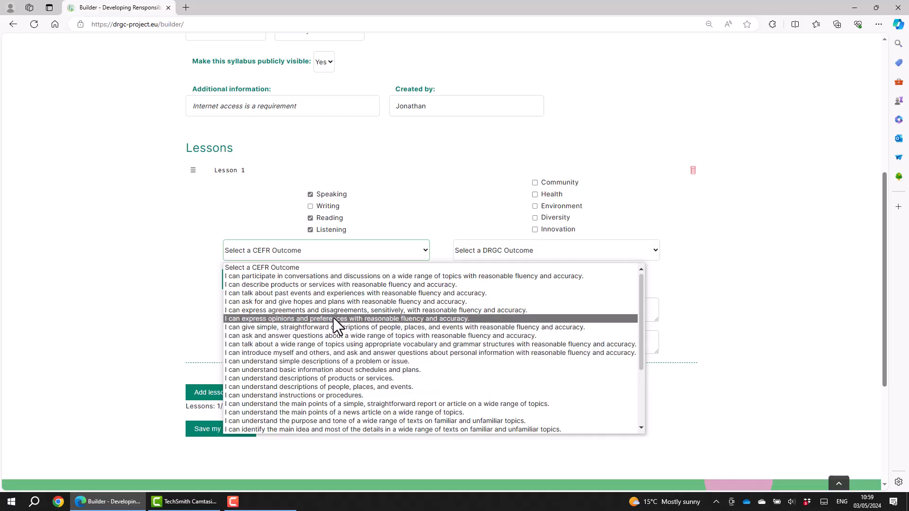
pyautogui.click(370, 320)
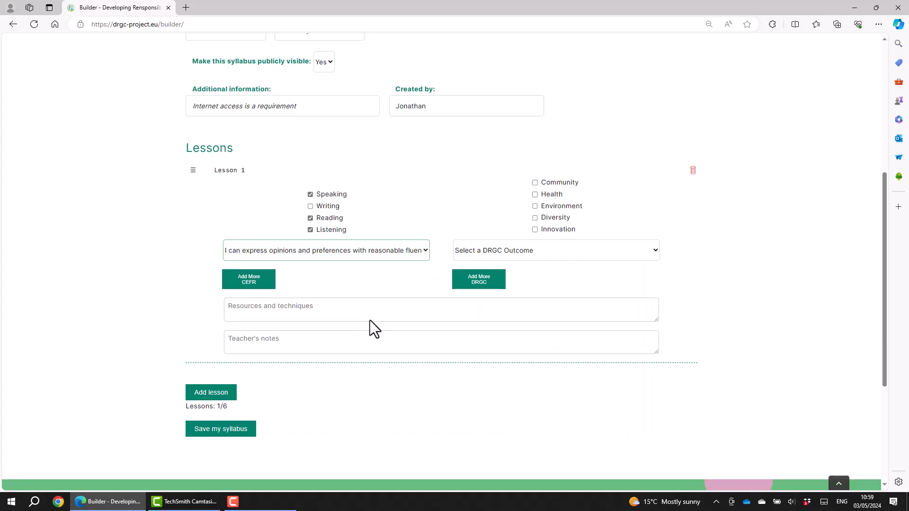
pyautogui.click(266, 284)
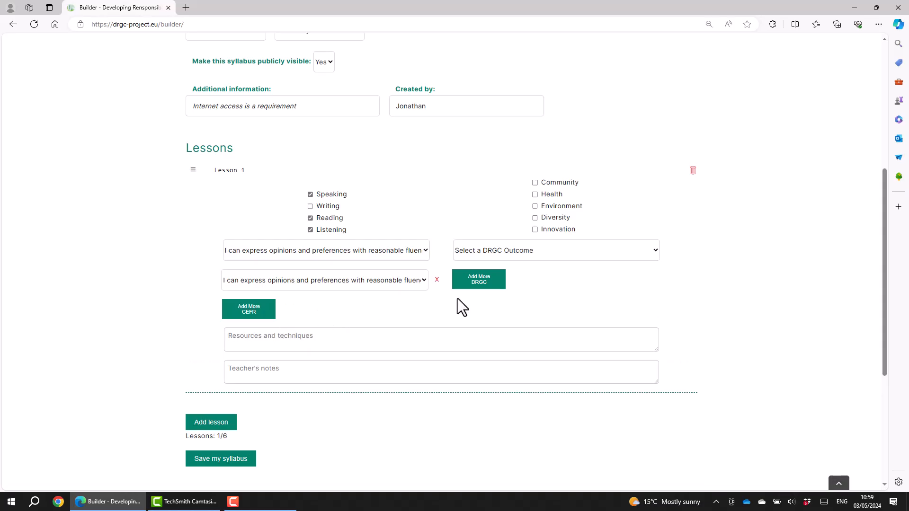
pyautogui.click(425, 280)
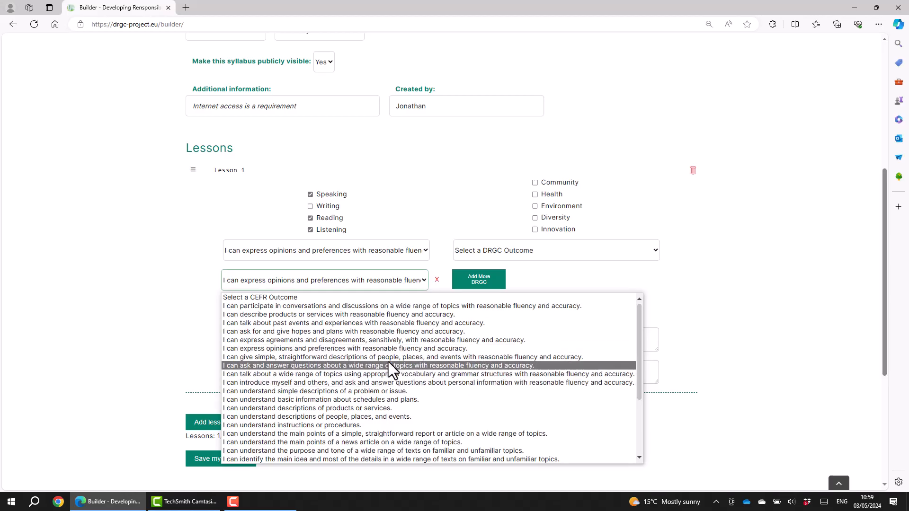
pyautogui.scroll(-1, 390, 362)
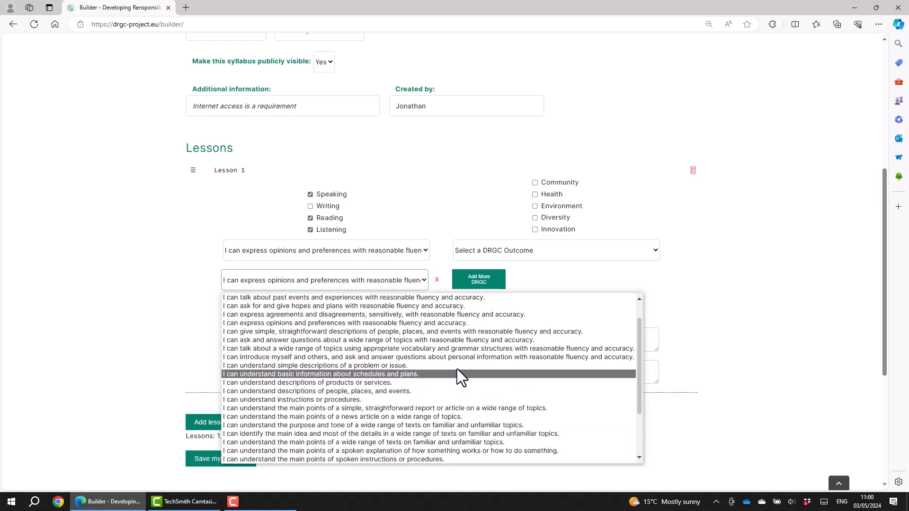
pyautogui.click(424, 365)
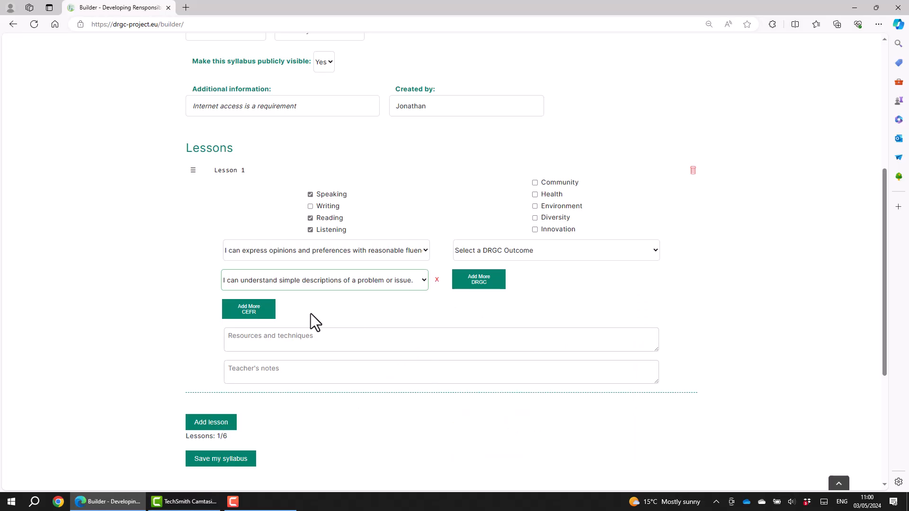
# Add a third CEFR outcome on understanding radio or television programs to Lesson 1, and remove it again
pyautogui.click(249, 311)
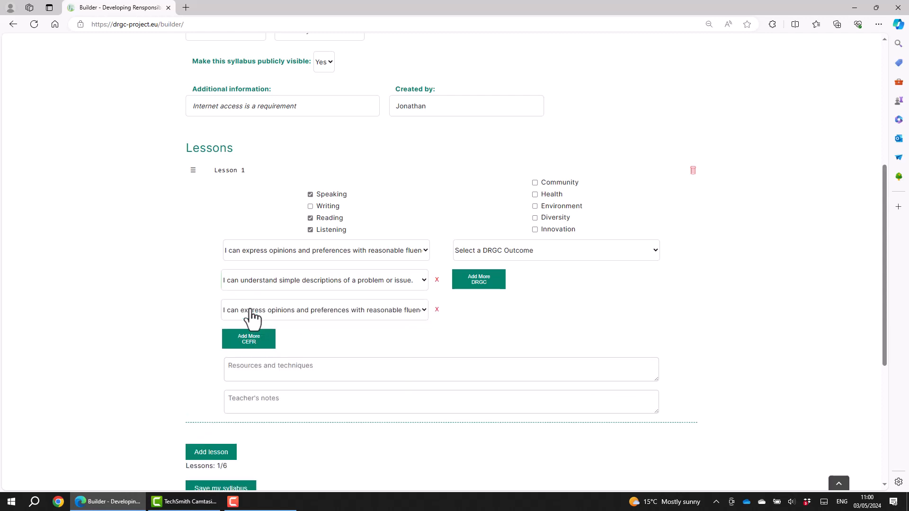
pyautogui.click(424, 309)
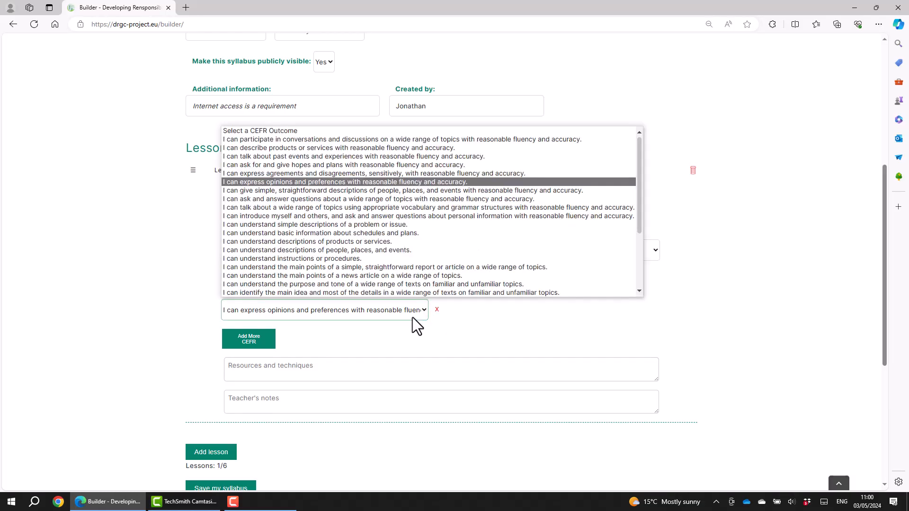
pyautogui.scroll(-1, 396, 276)
pyautogui.scroll(-3, 396, 277)
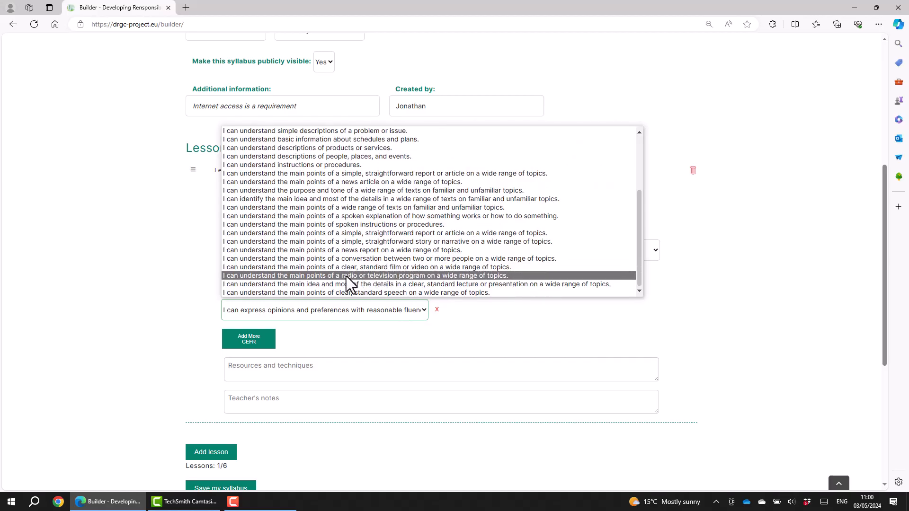
pyautogui.click(346, 276)
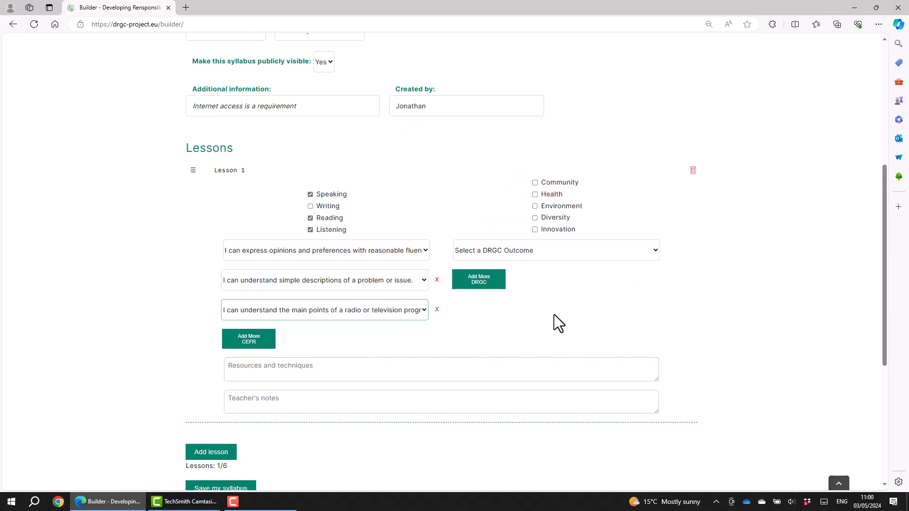
pyautogui.click(437, 310)
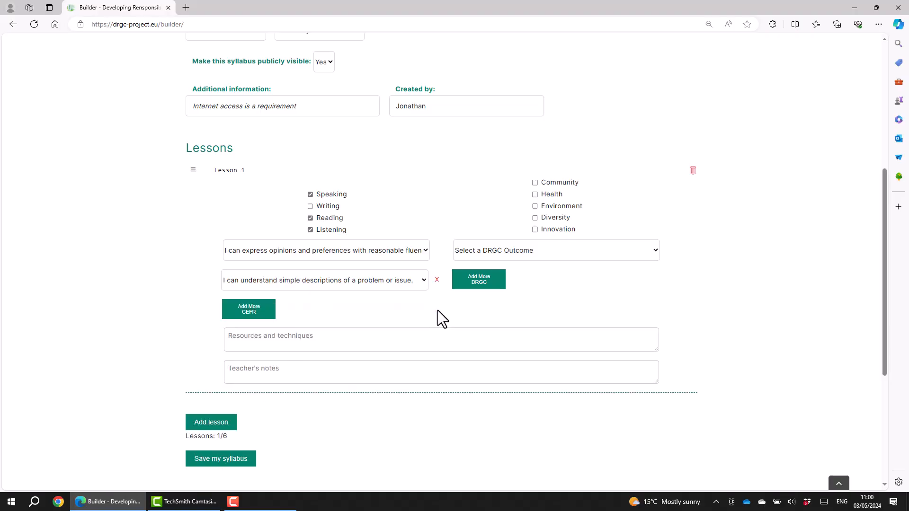
# Add a third CEFR outcome: "I can understand the main points of a radio or television program on a wide range of topics."
pyautogui.click(246, 310)
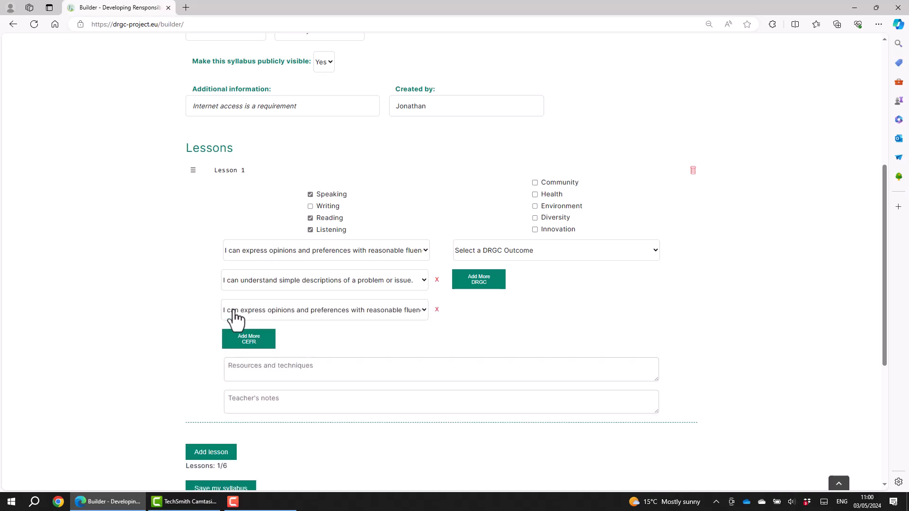
pyautogui.click(424, 310)
pyautogui.scroll(-2, 388, 267)
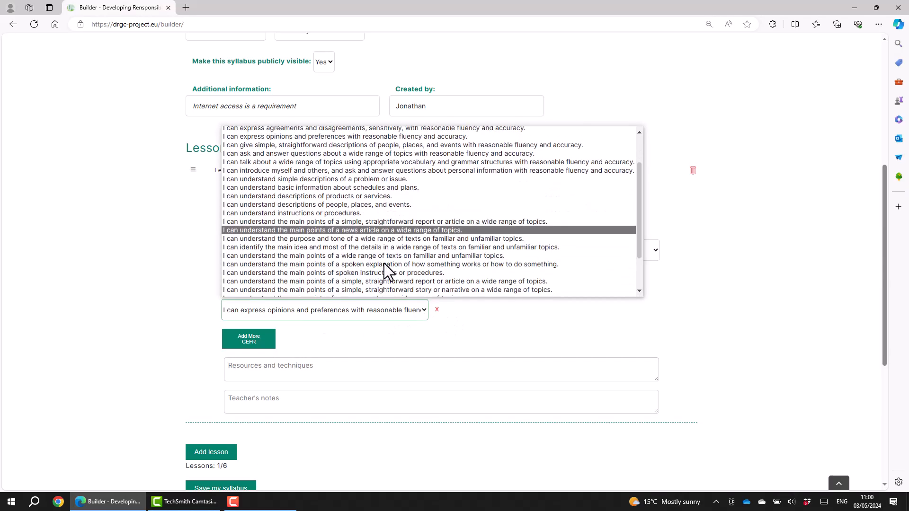
pyautogui.scroll(-2, 384, 264)
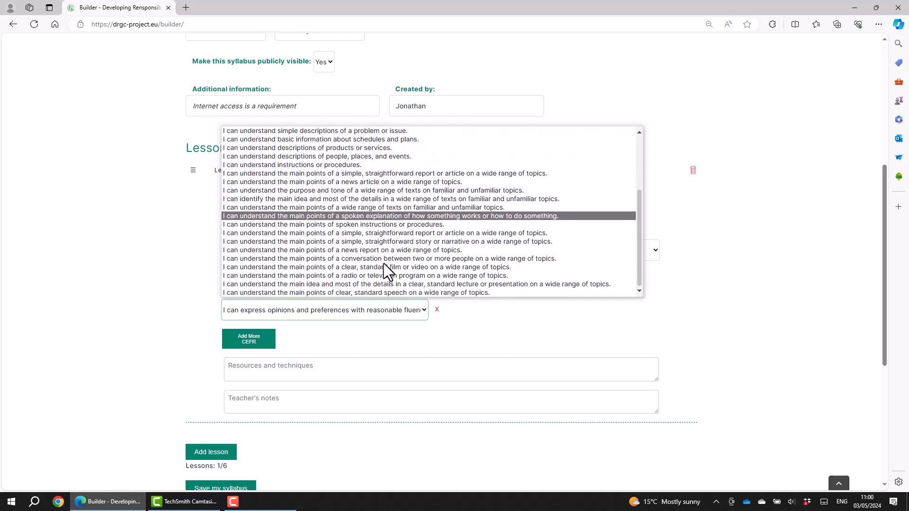
pyautogui.click(382, 275)
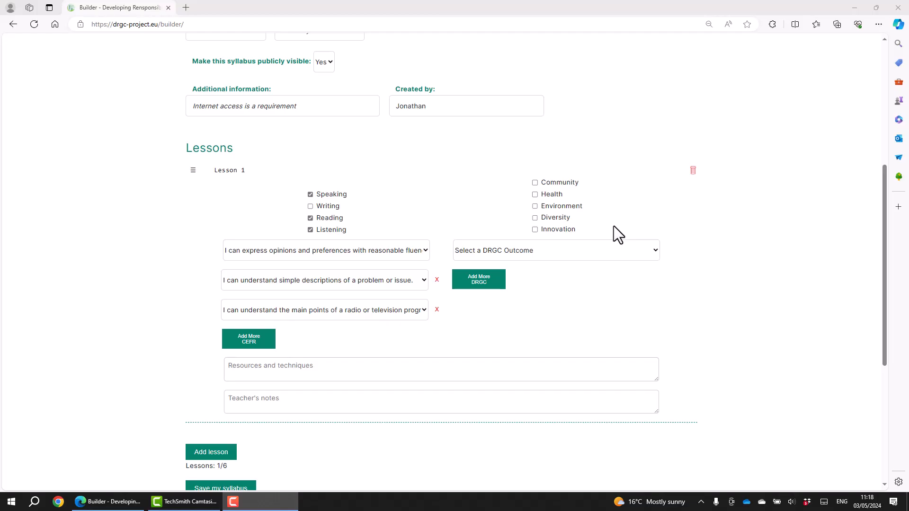
# Choose the Community and Health themes for Lesson 1 and select the DRGC outcome on discussing causes of health concerns within global communities
pyautogui.click(535, 182)
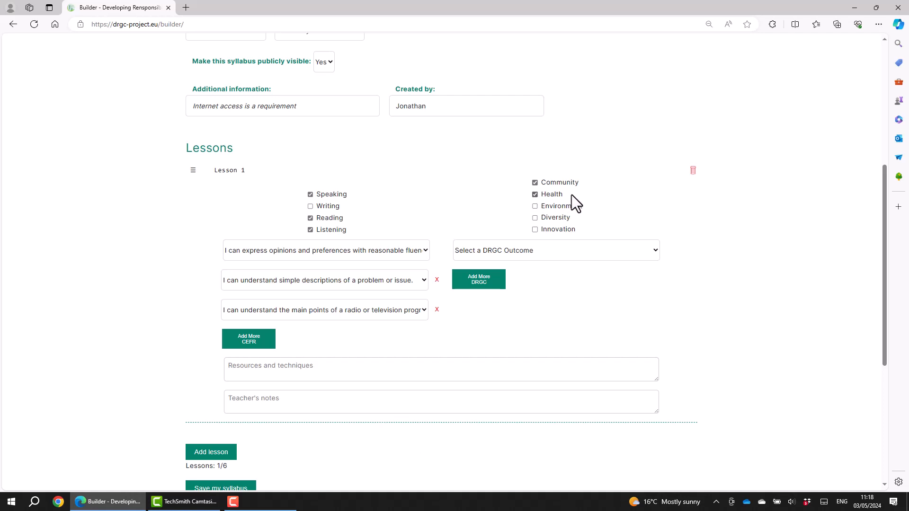
pyautogui.click(654, 250)
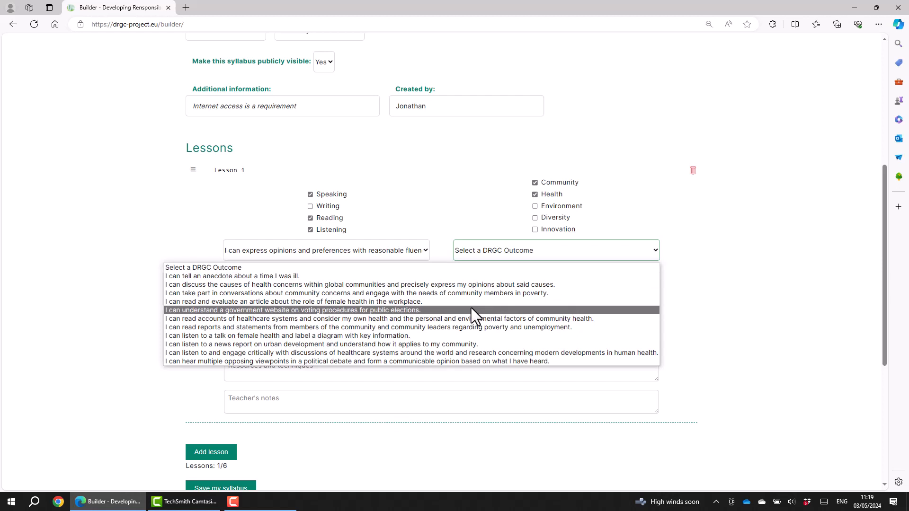
pyautogui.click(266, 284)
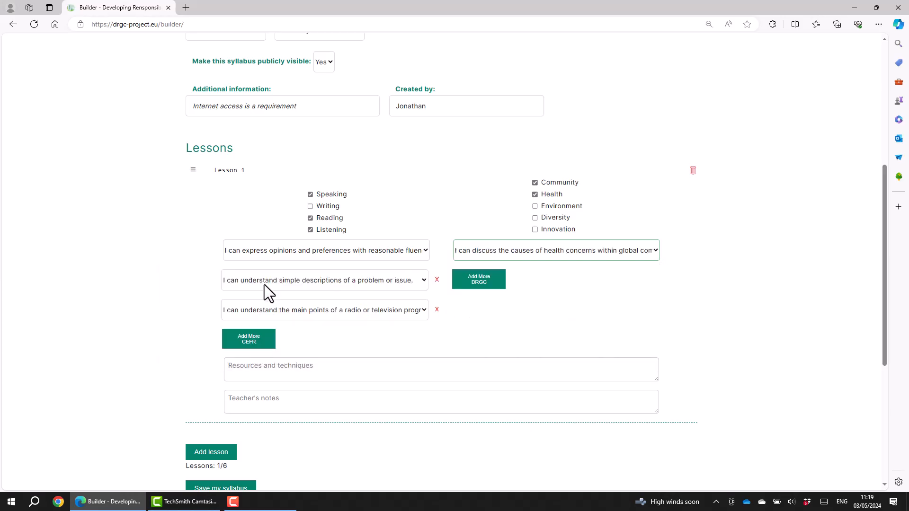
# Add a second DRGC outcome on listening to and engaging critically with discussions of healthcare systems around the world
pyautogui.click(495, 286)
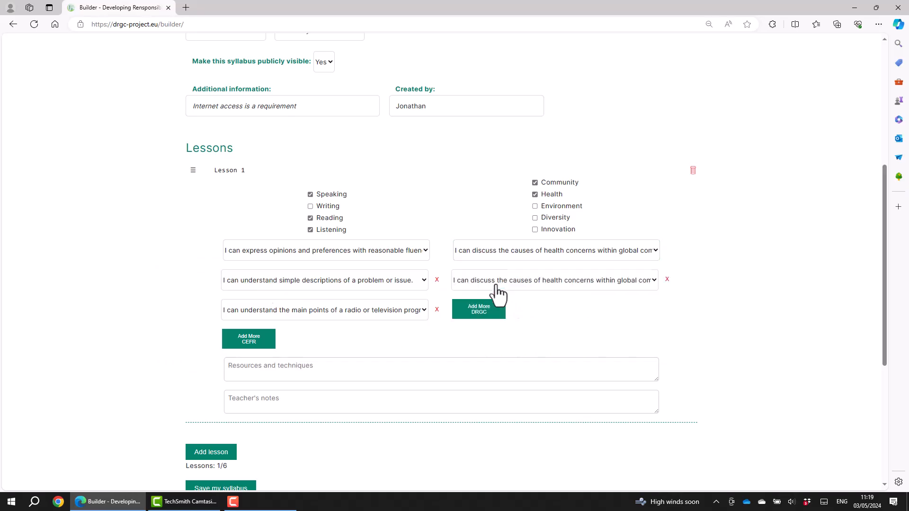
pyautogui.click(654, 280)
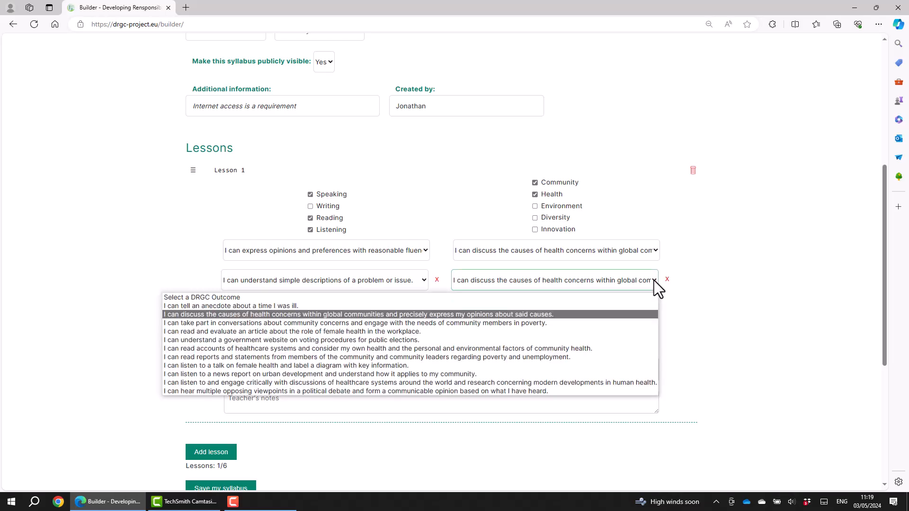
pyautogui.click(337, 382)
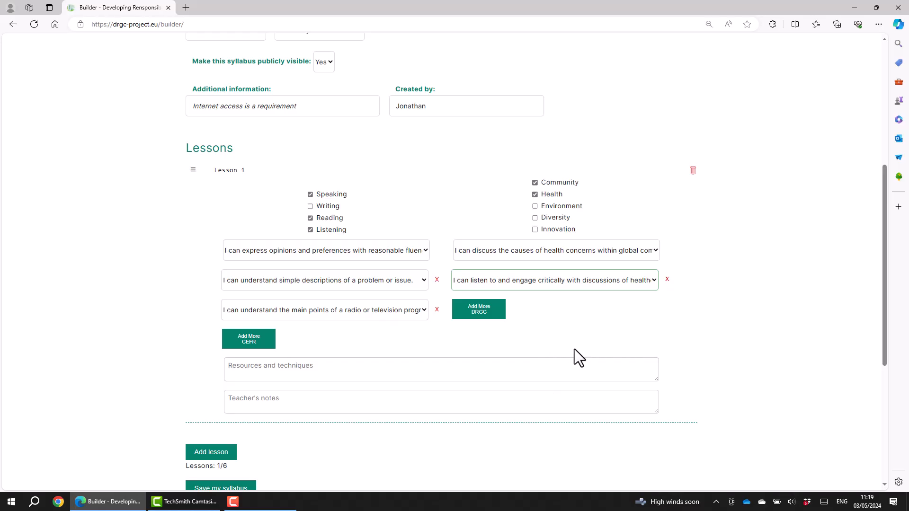
pyautogui.scroll(-2, 574, 348)
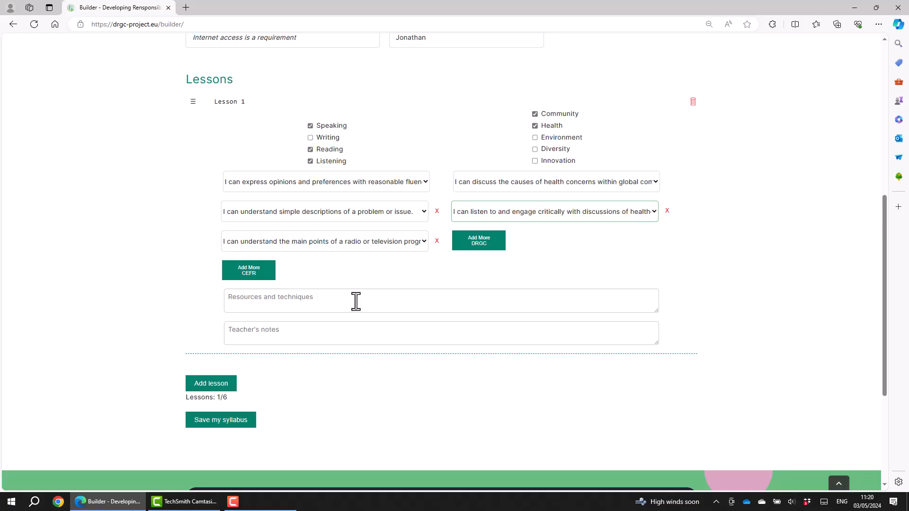
pyautogui.rightClick(284, 301)
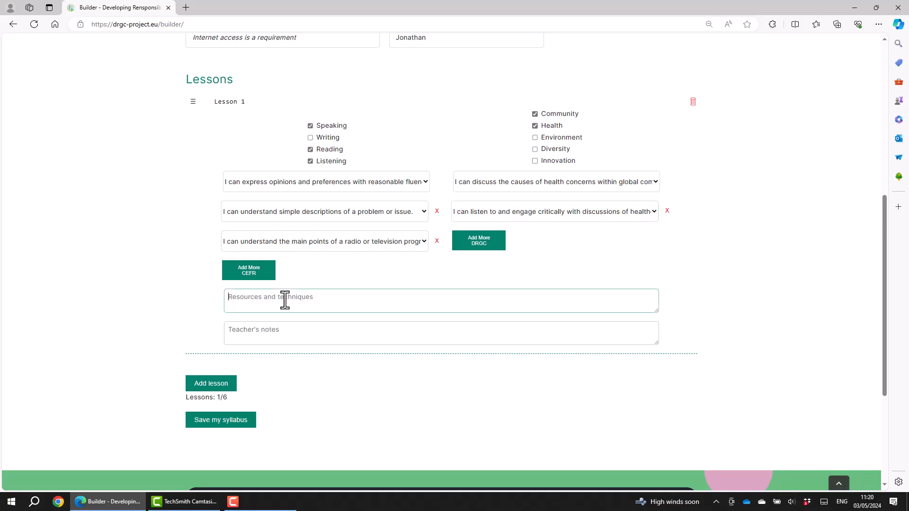
pyautogui.click(309, 374)
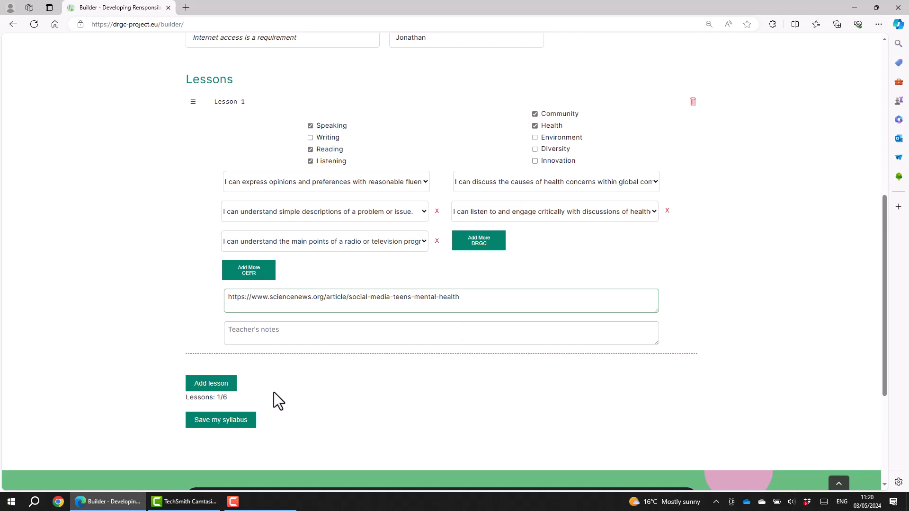
# Add a second lesson to the syllabus, leaving its fields blank, and save the syllabus
pyautogui.click(211, 383)
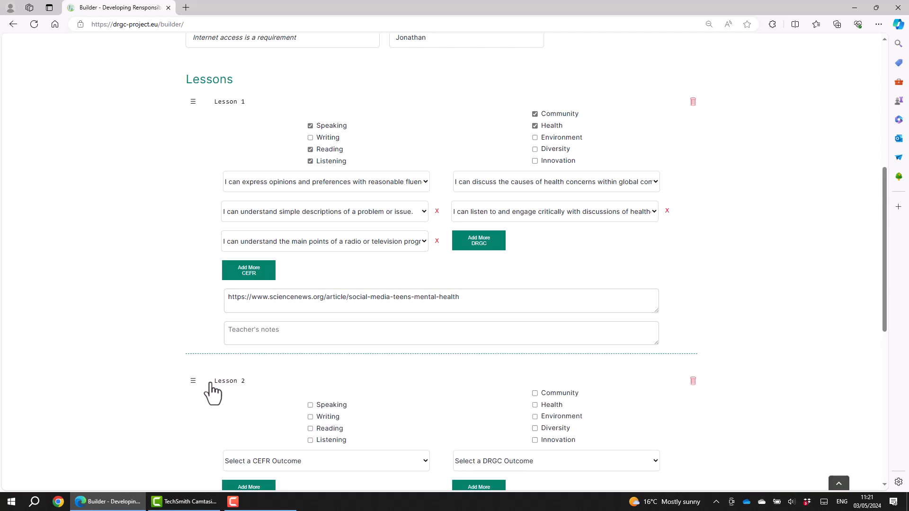
pyautogui.scroll(-3, 400, 386)
pyautogui.scroll(-3, 399, 384)
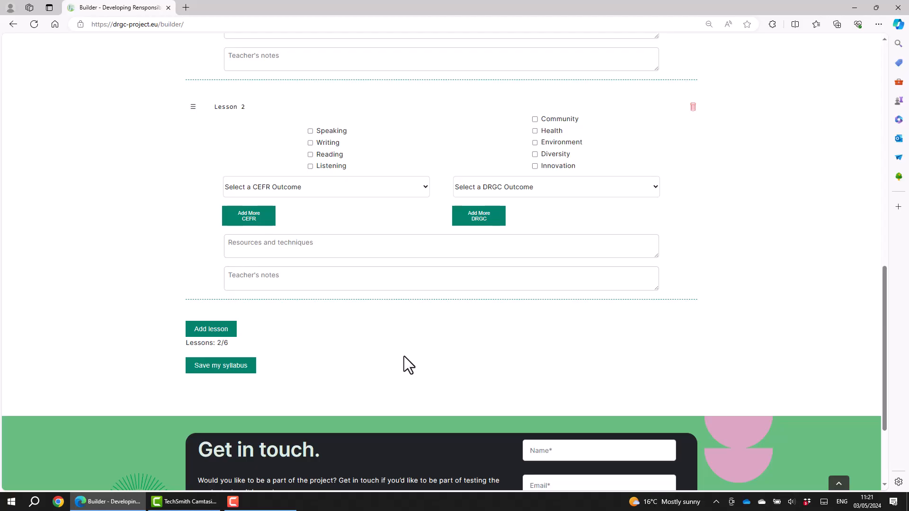
pyautogui.click(227, 367)
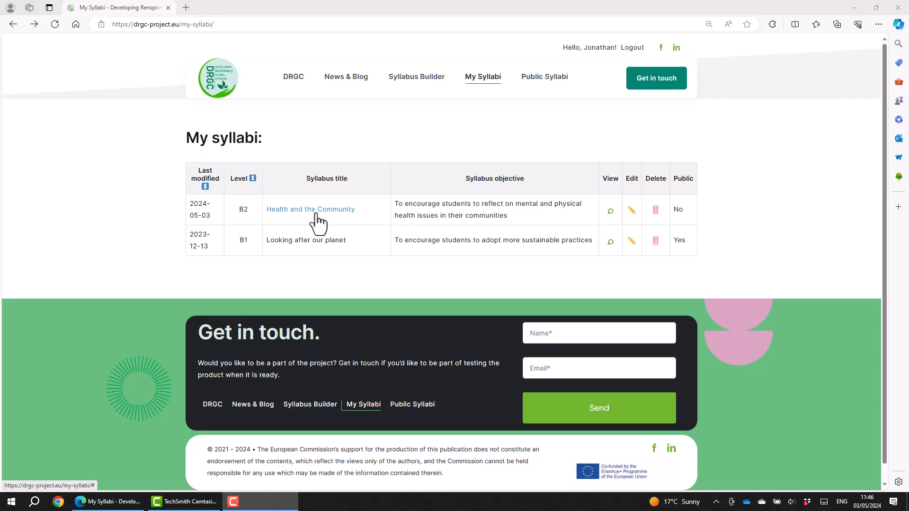
# View the saved "Health and the Community" syllabus and return to the list of own syllabi
pyautogui.click(611, 211)
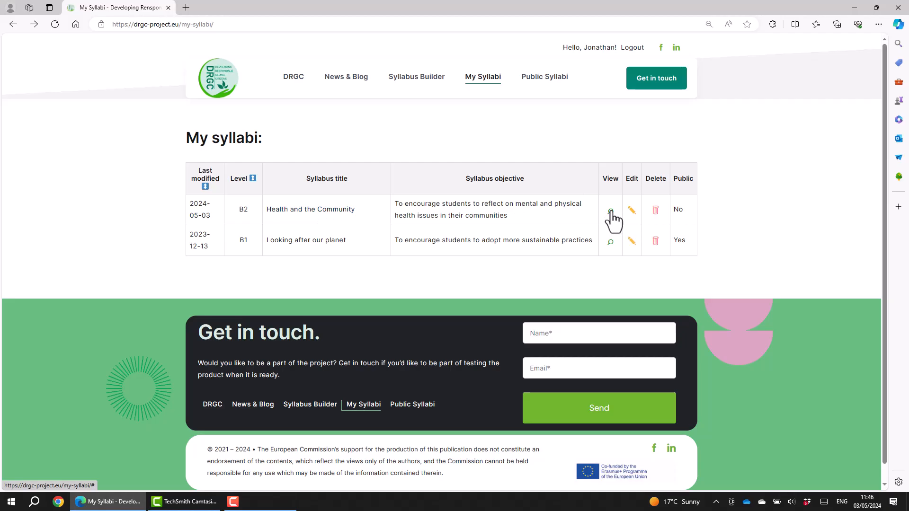
pyautogui.click(610, 211)
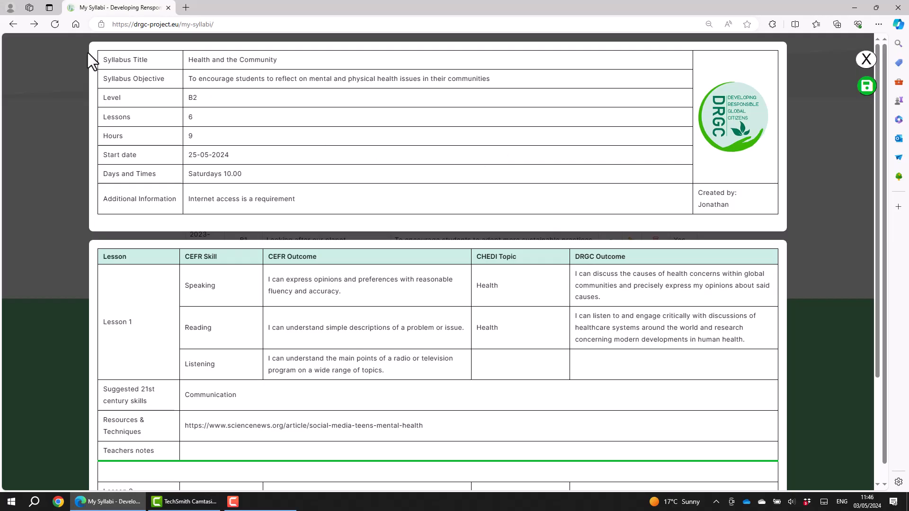
pyautogui.click(10, 25)
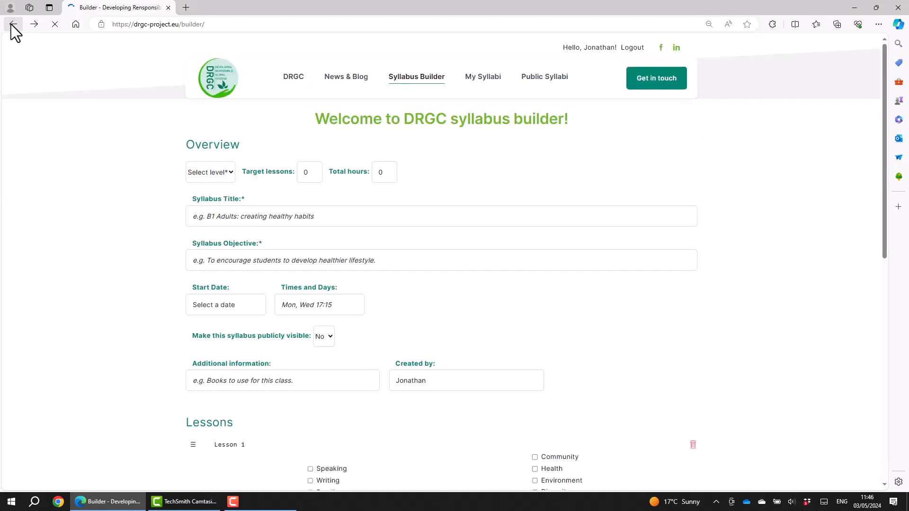
pyautogui.click(13, 25)
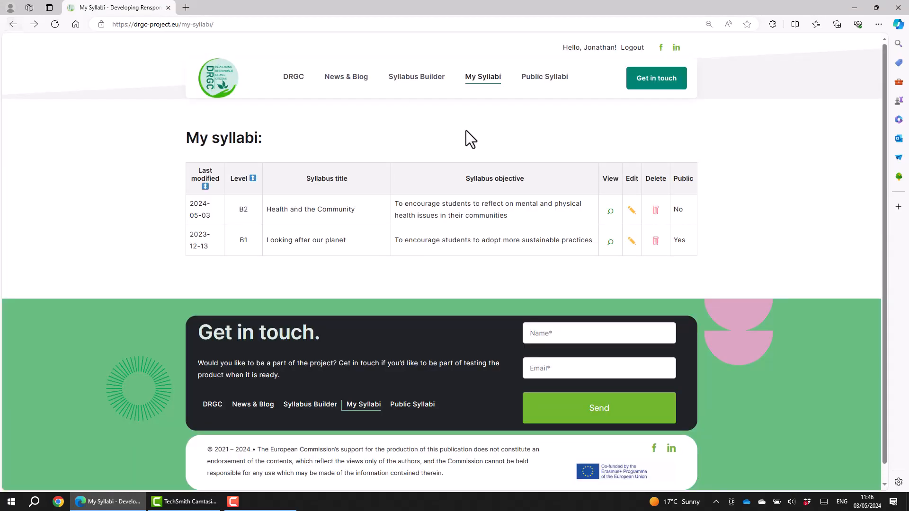
# Open the "Health and the Community" syllabus for editing, review its overview and both lessons, and leave the editor
pyautogui.click(632, 212)
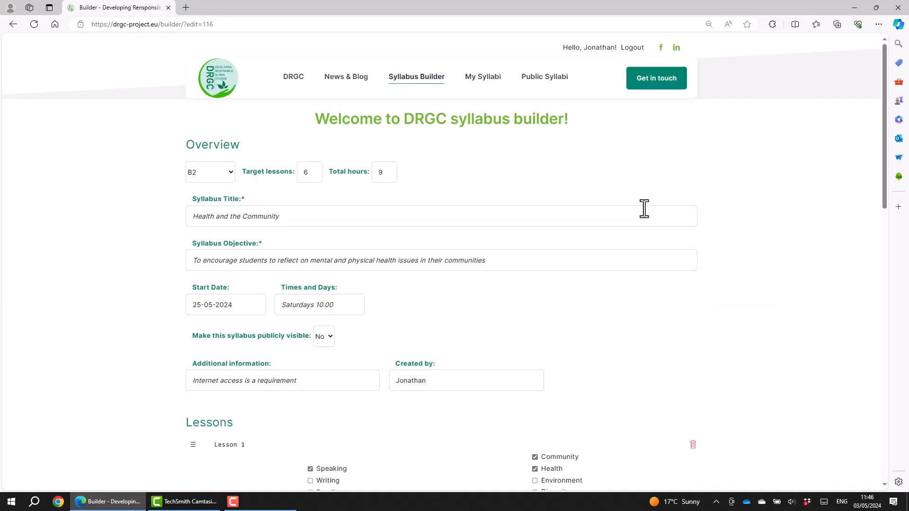
pyautogui.scroll(-5, 644, 208)
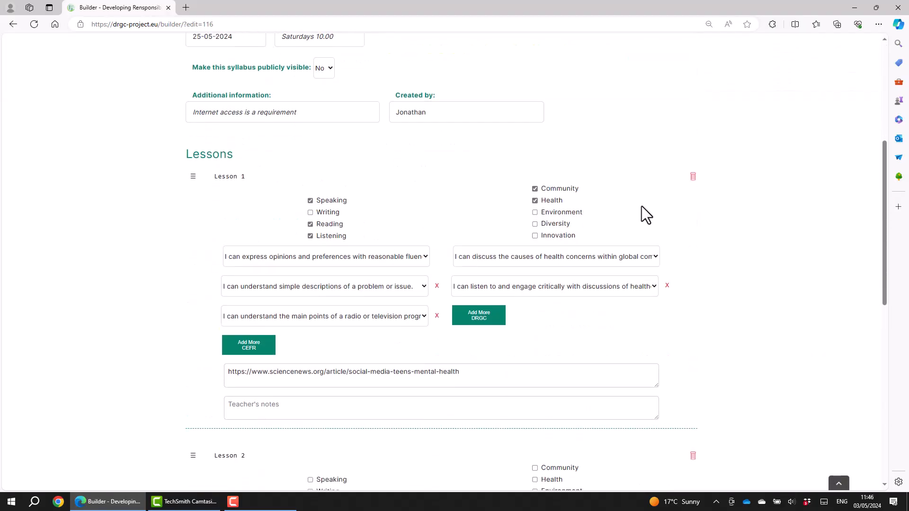
pyautogui.scroll(-8, 641, 206)
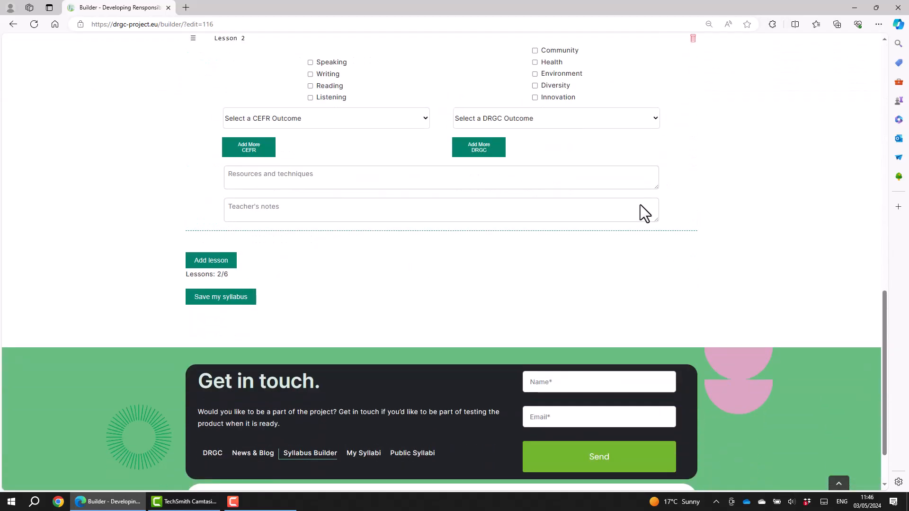
pyautogui.scroll(-3, 640, 204)
pyautogui.scroll(8, 638, 203)
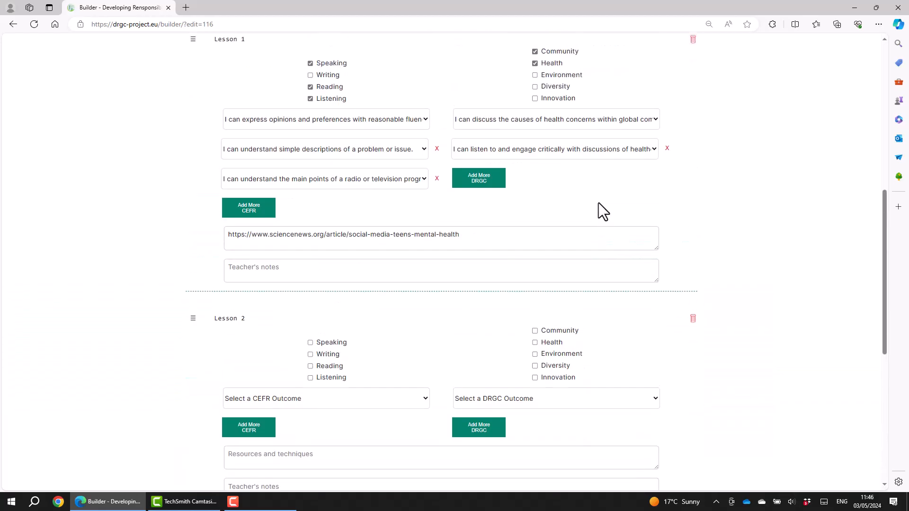
pyautogui.scroll(3, 599, 201)
pyautogui.scroll(-8, 603, 199)
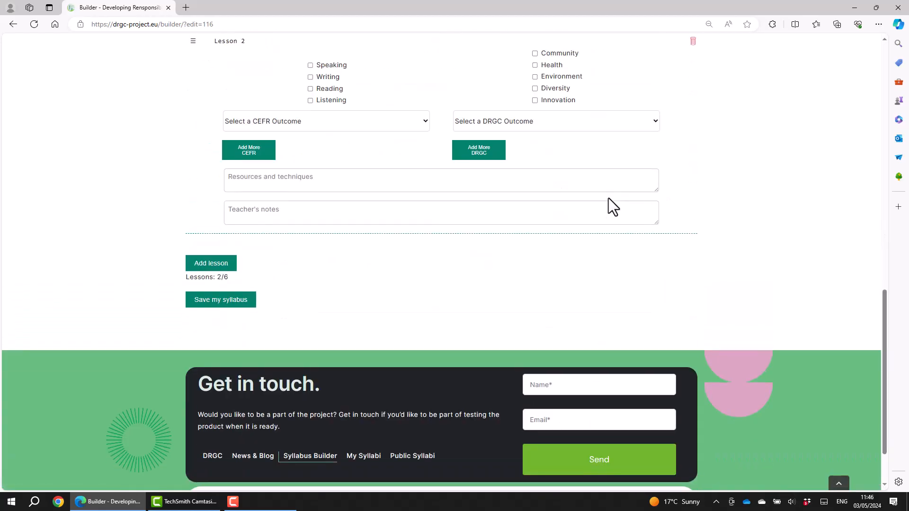
pyautogui.scroll(8, 608, 197)
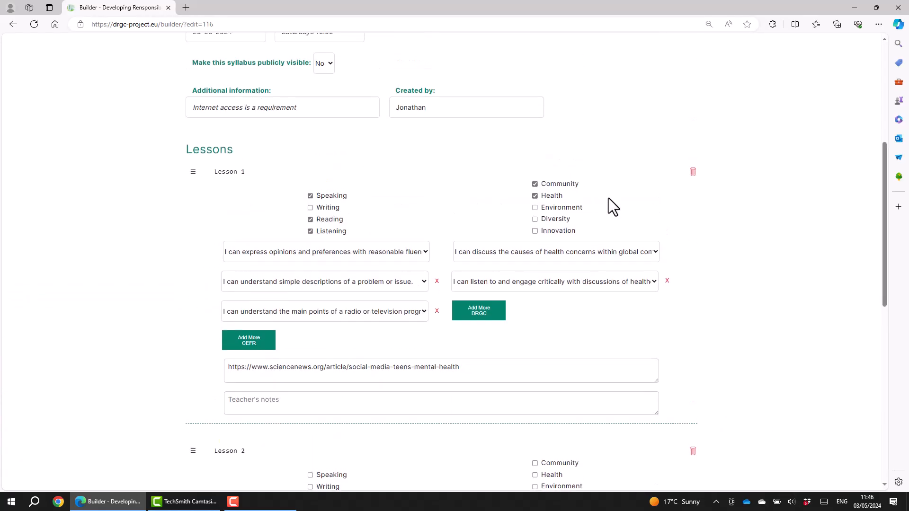
pyautogui.scroll(3, 608, 197)
pyautogui.click(11, 24)
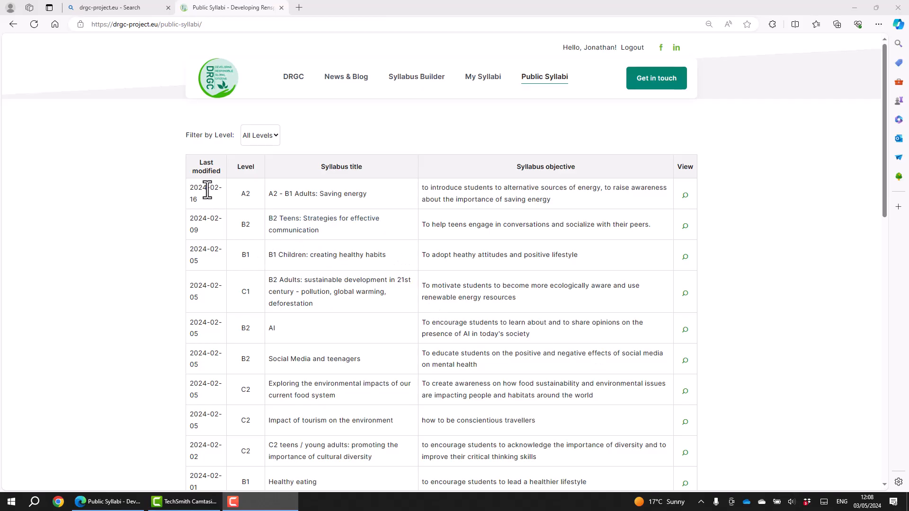
# Check the level filter options for the public syllabi and open the "B2 Adults: sustainable development in 21st century" syllabus
pyautogui.click(276, 135)
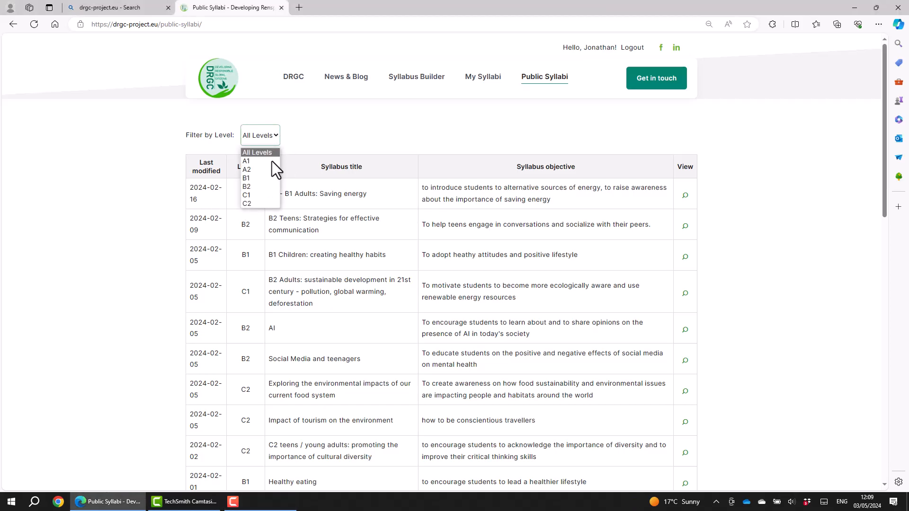
pyautogui.click(294, 136)
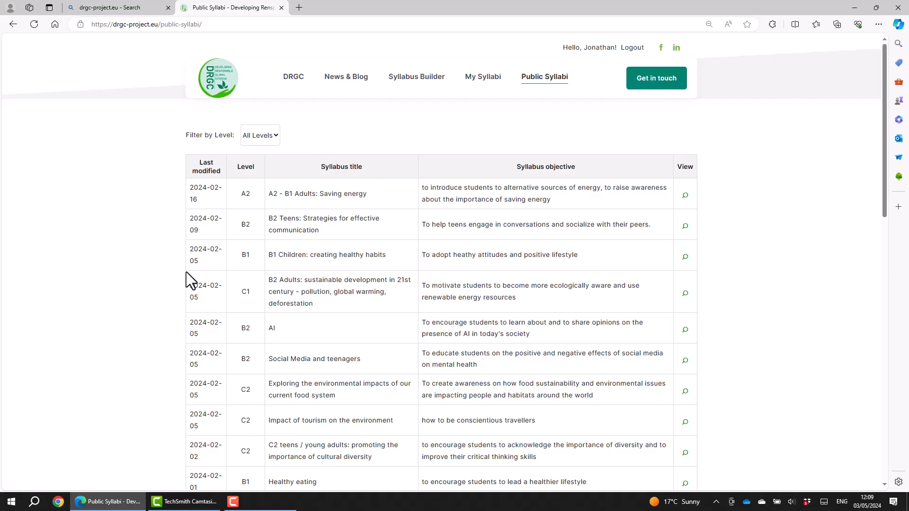
pyautogui.click(685, 294)
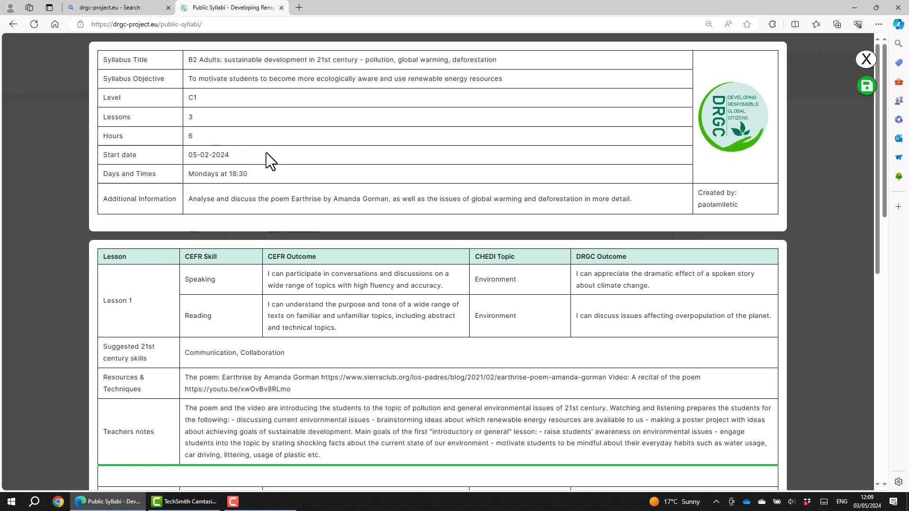
# Examine the public syllabus's overview and each lesson's outcomes, topics, suggested 21st century skills, resources and teachers' notes, and leave it
pyautogui.scroll(-3, 266, 152)
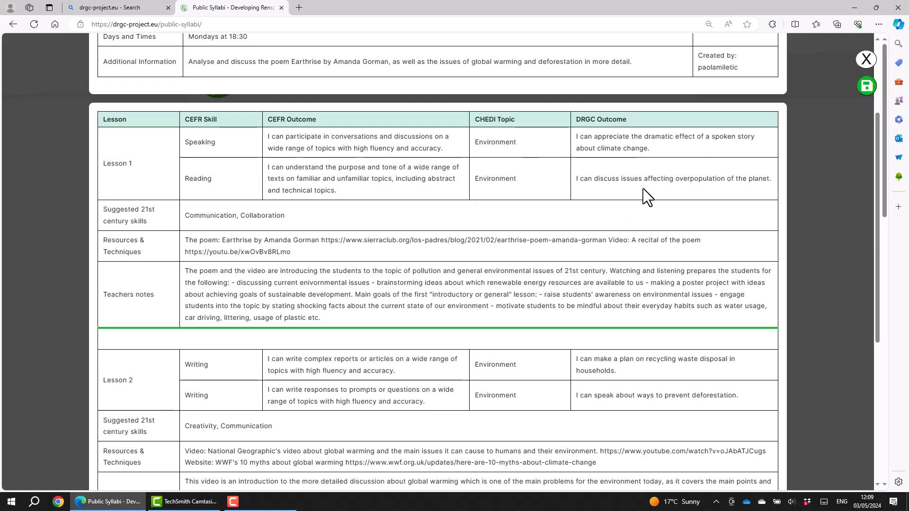
pyautogui.scroll(-2, 517, 188)
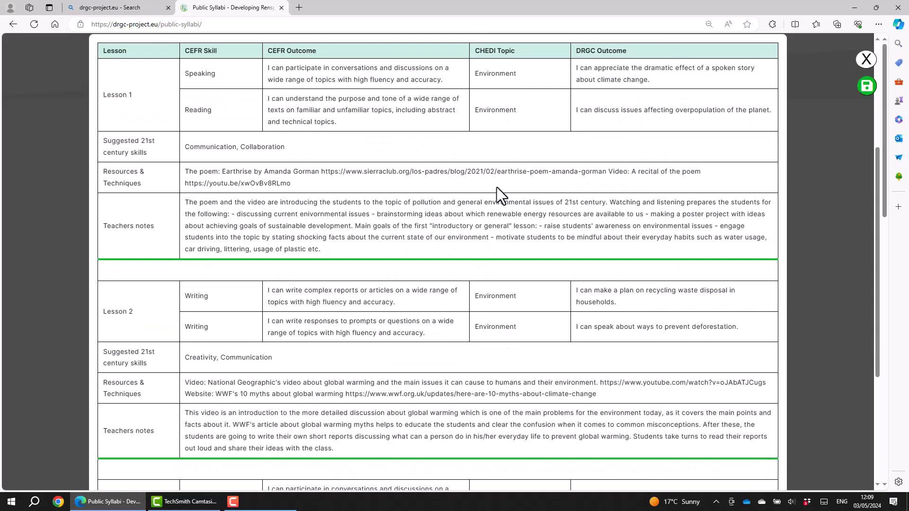
pyautogui.scroll(4, 392, 192)
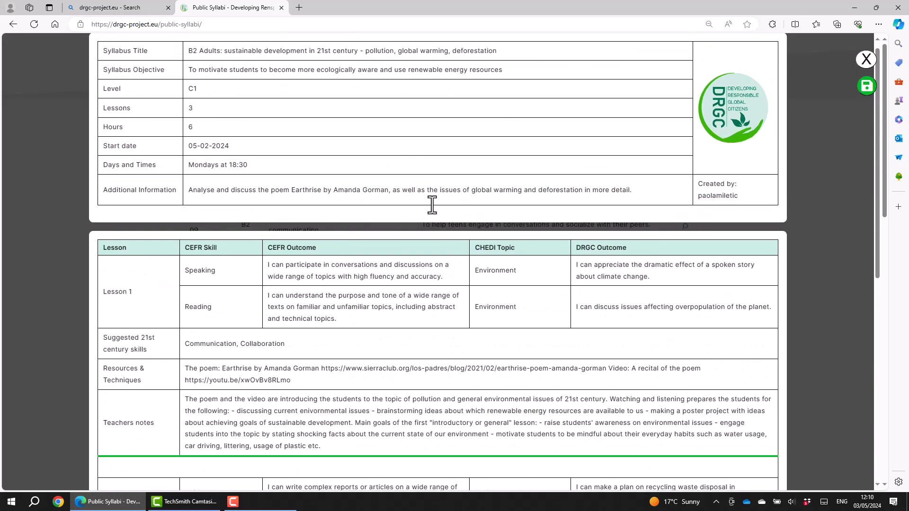
pyautogui.scroll(-4, 724, 220)
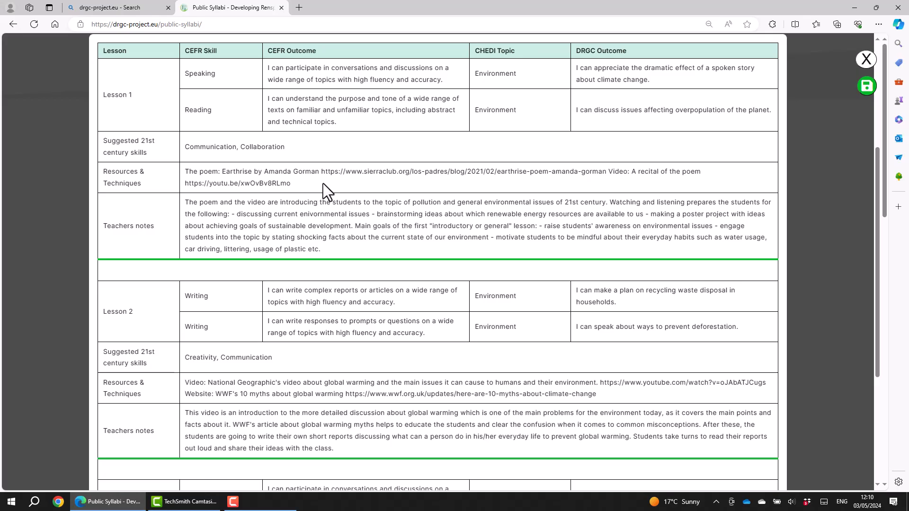
pyautogui.scroll(-3, 356, 207)
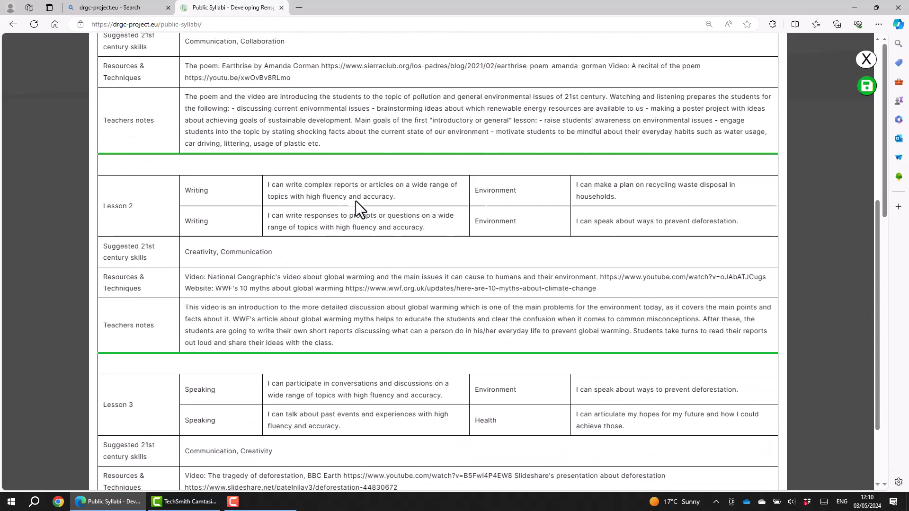
pyautogui.scroll(6, 422, 240)
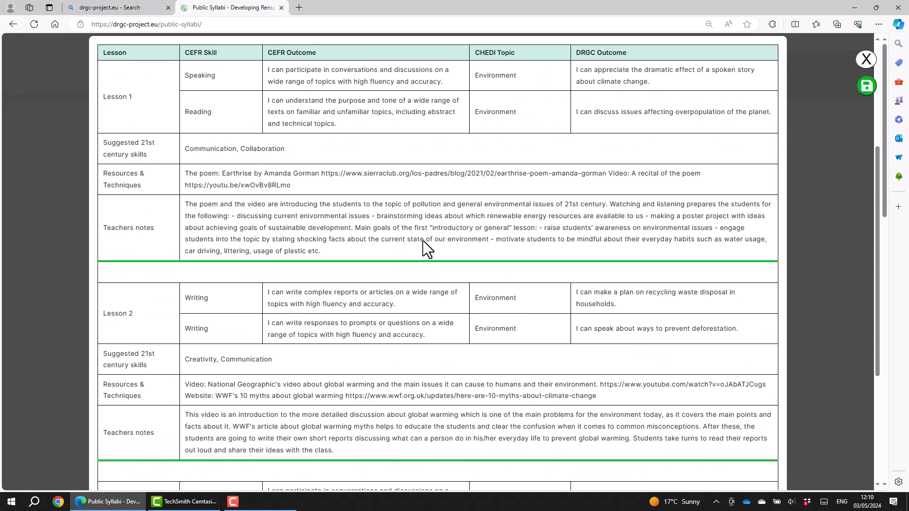
pyautogui.scroll(3, 550, 225)
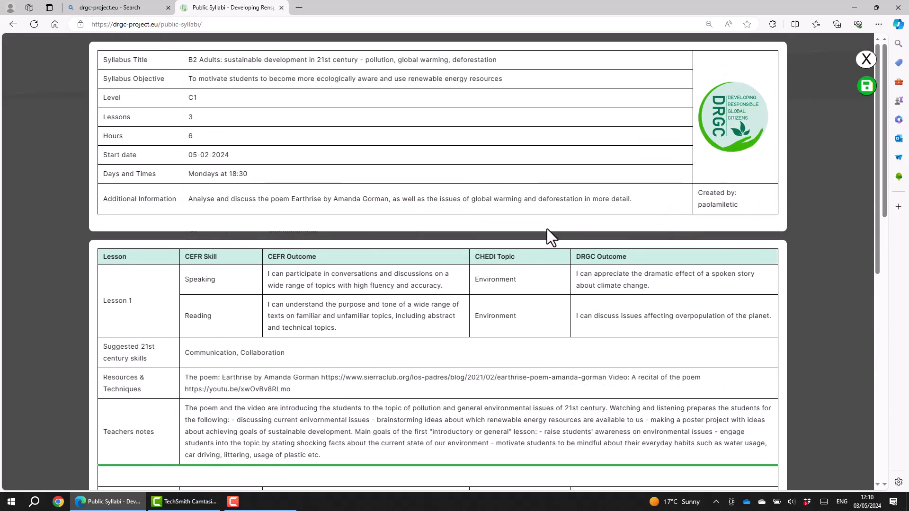
pyautogui.scroll(-2, 180, 315)
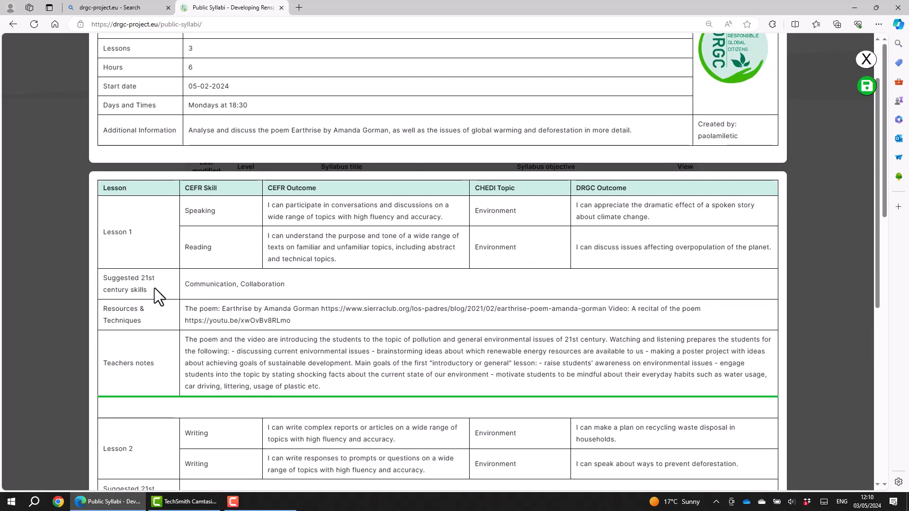
pyautogui.scroll(-10, 592, 316)
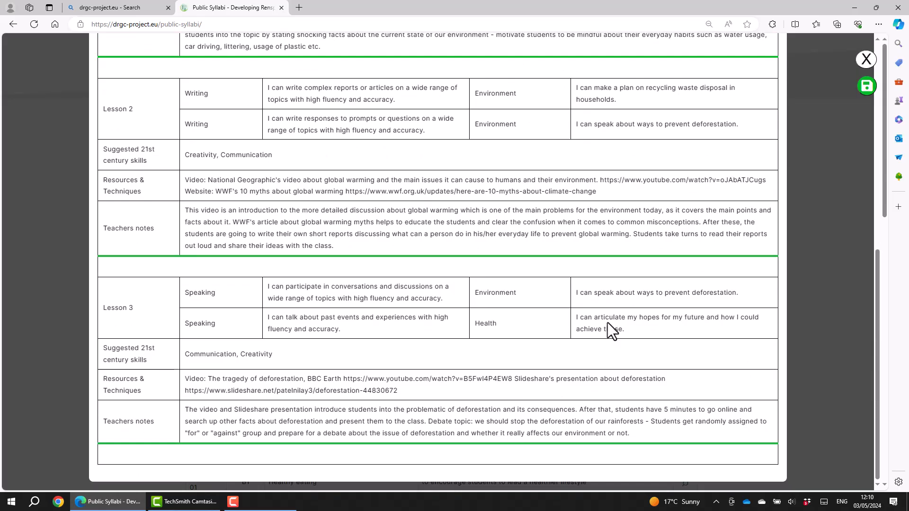
pyautogui.scroll(1, 608, 328)
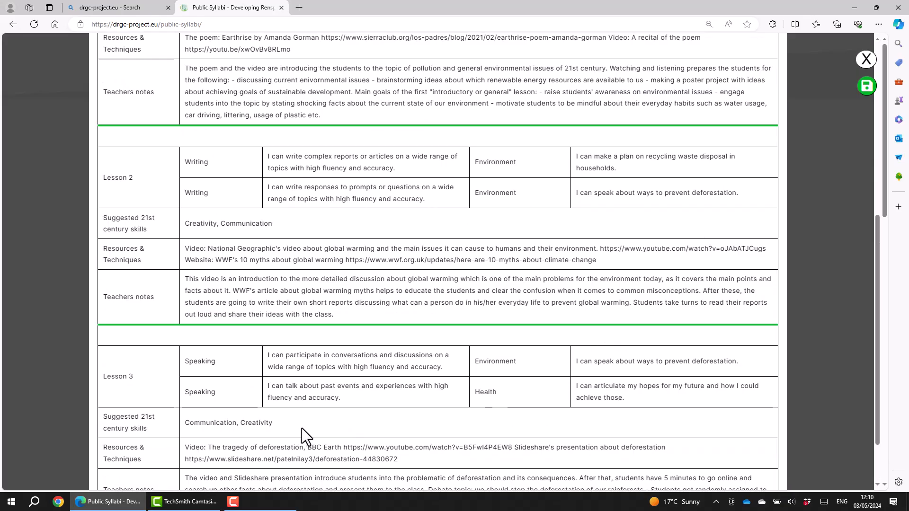
pyautogui.scroll(3, 661, 269)
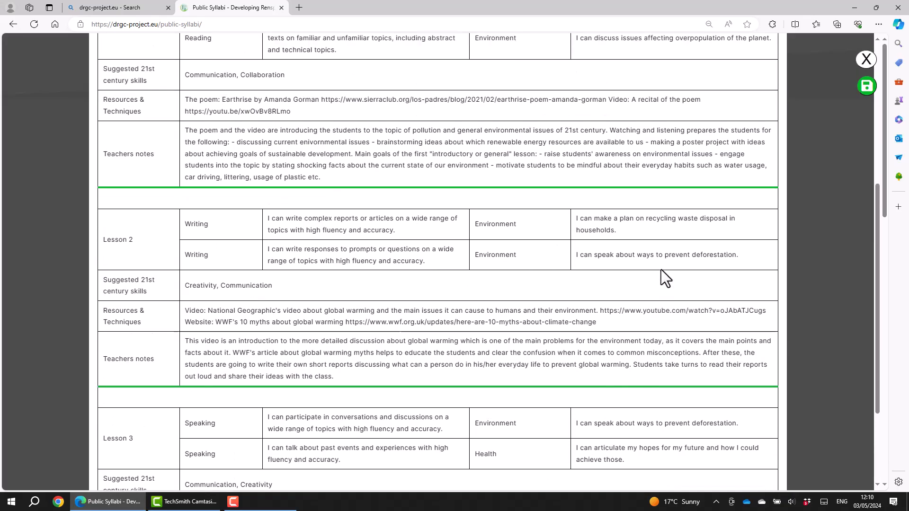
pyautogui.scroll(3, 660, 268)
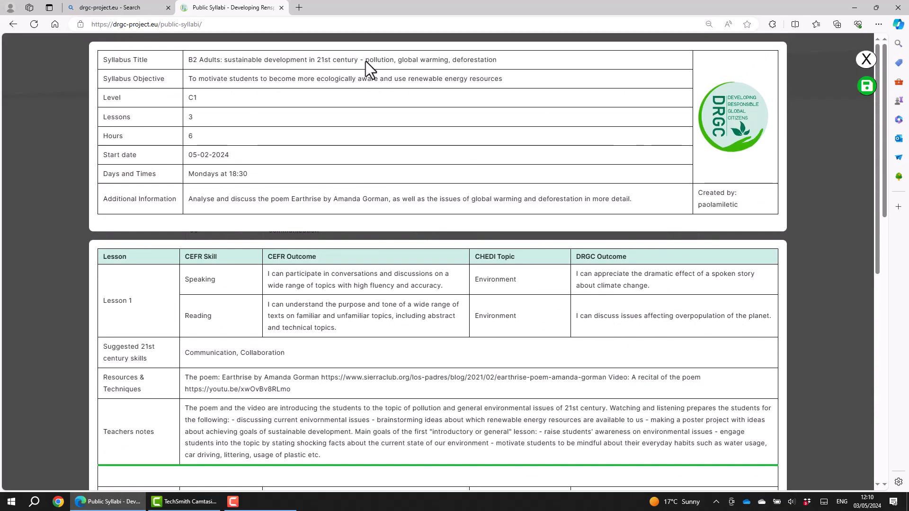
pyautogui.click(13, 24)
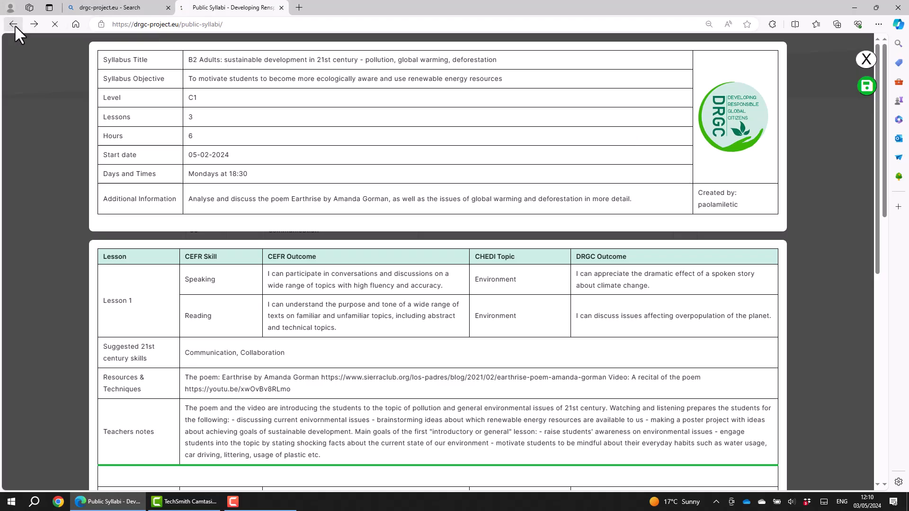